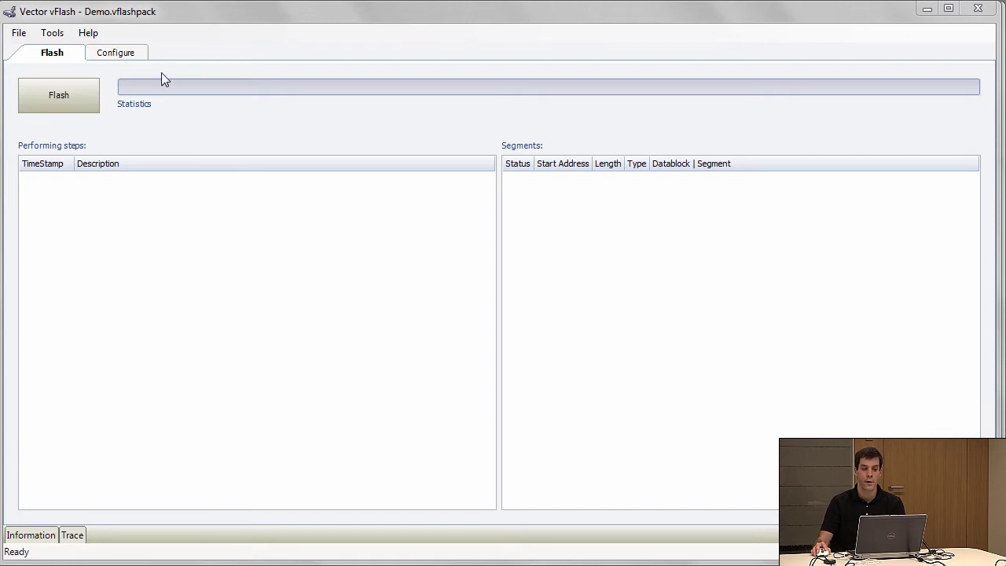
# Review the Demo package's datablocks and CAN communication parameters, then return to the Flash page.
pyautogui.click(132, 57)
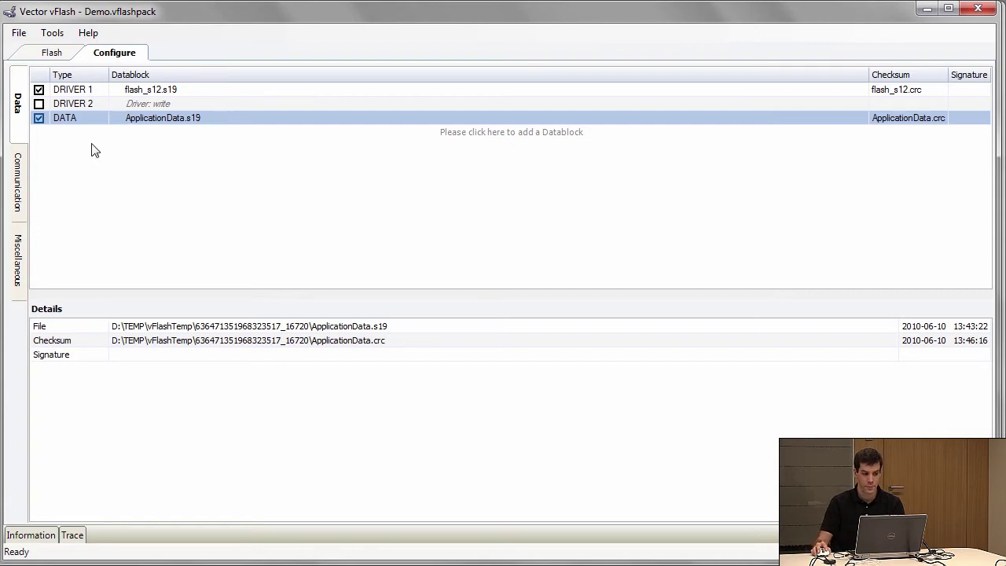
pyautogui.click(26, 181)
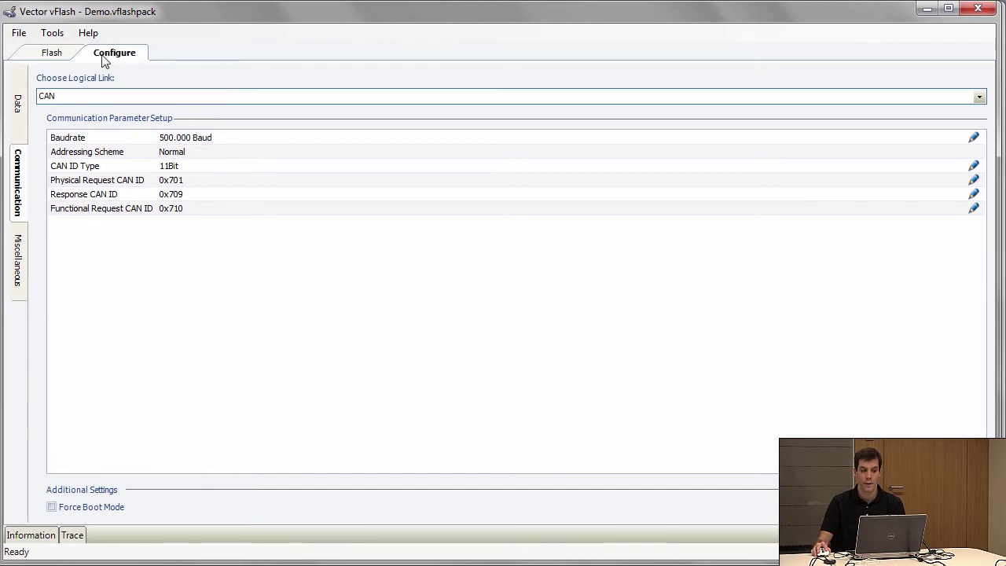
pyautogui.click(21, 114)
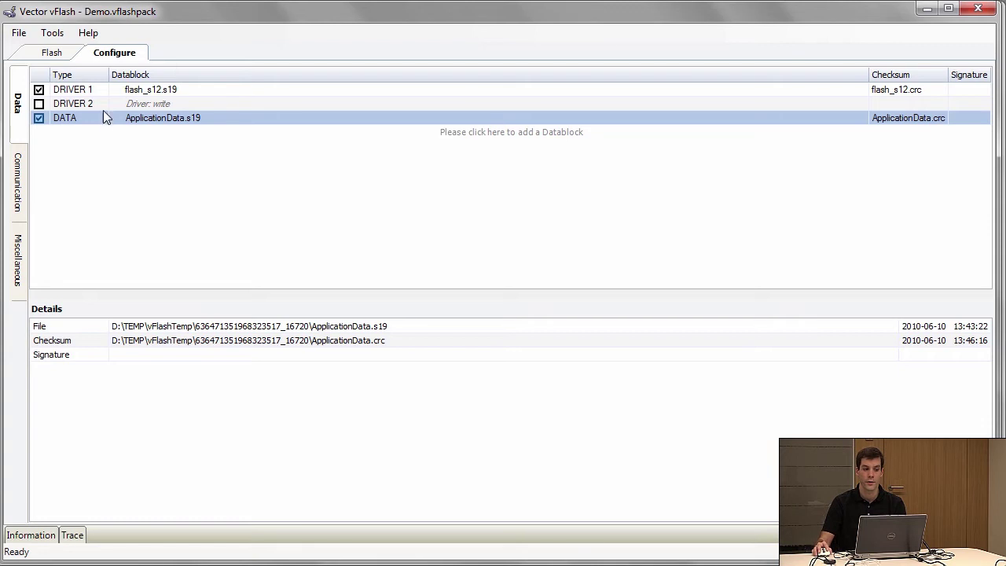
pyautogui.click(49, 55)
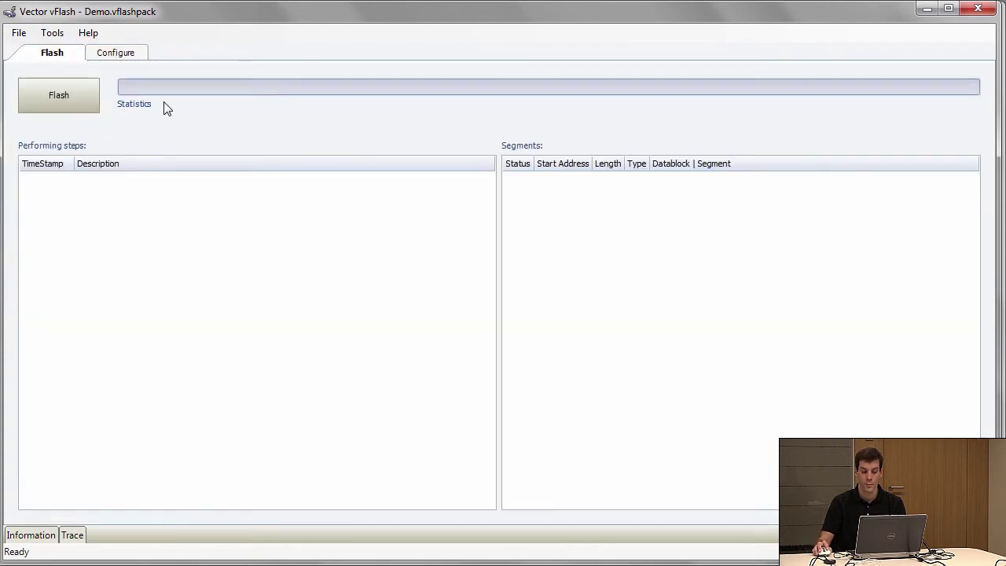
# Flash Demo.vflashpack to the ECU: 103556 bytes transferred, both segments complete.
pyautogui.click(83, 90)
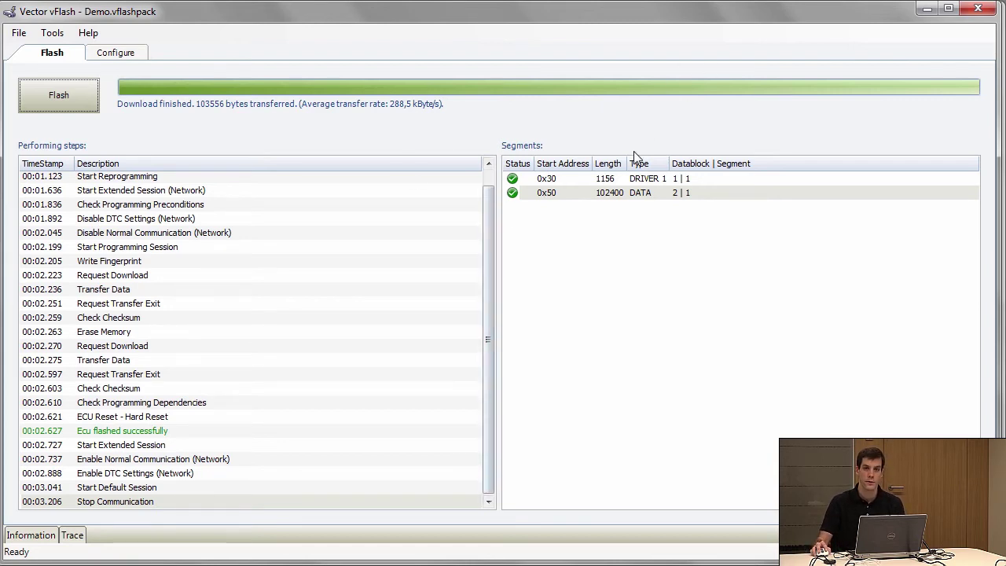
# Switch from vFlash to CANoe.DiVa and show the Test Configuration Download parameters.
pyautogui.click(926, 11)
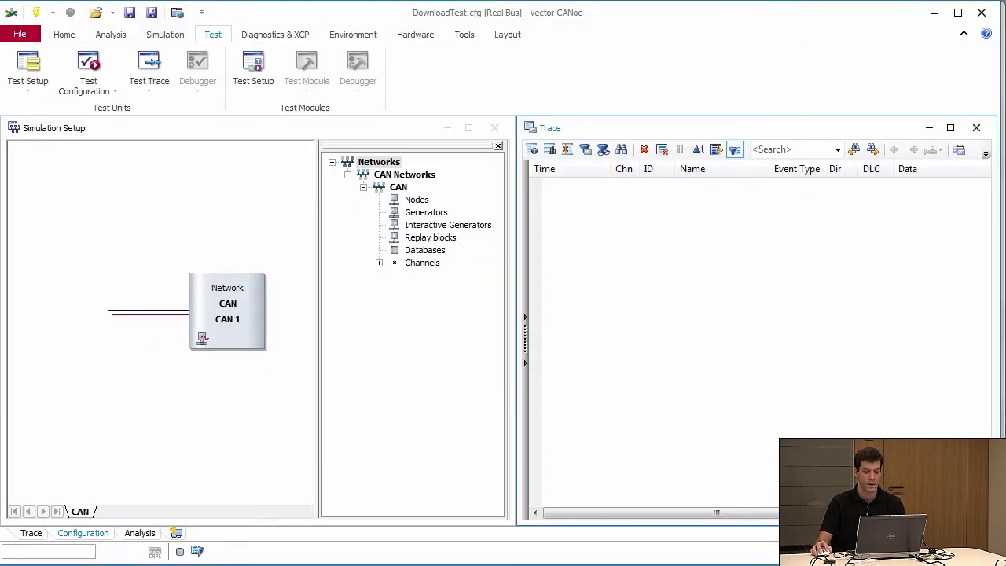
pyautogui.hotkey('alt', 'Tab')
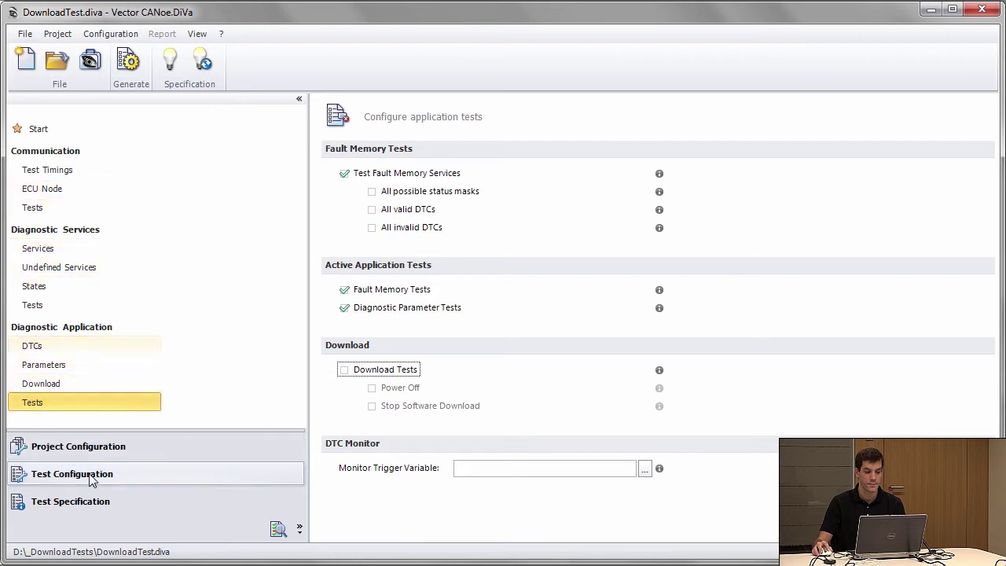
pyautogui.click(71, 500)
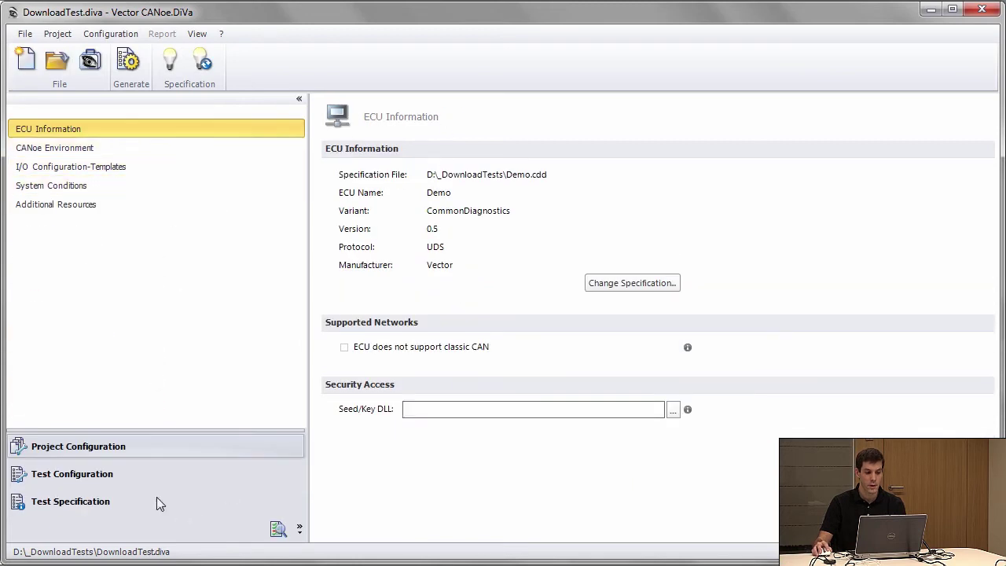
pyautogui.click(135, 476)
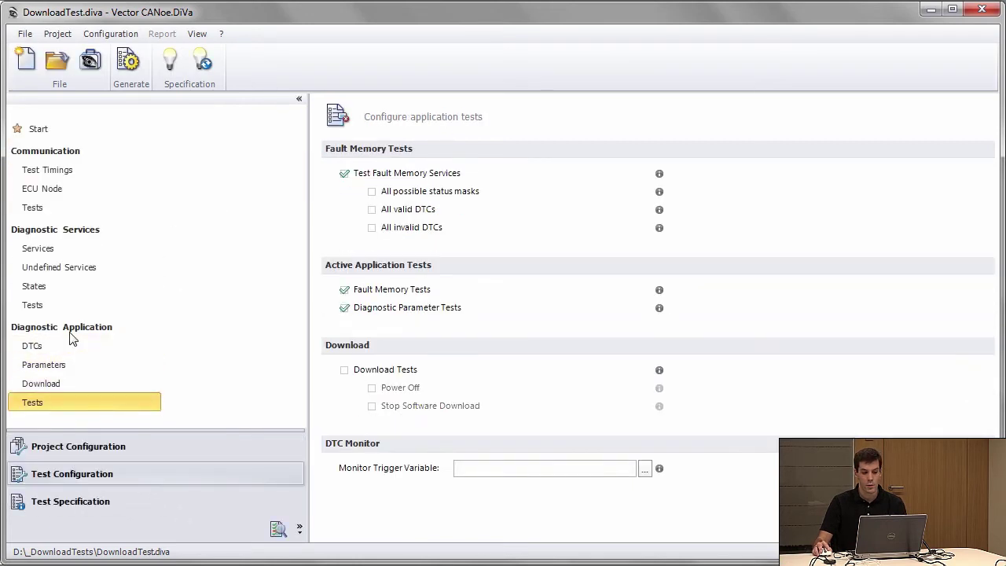
pyautogui.click(40, 384)
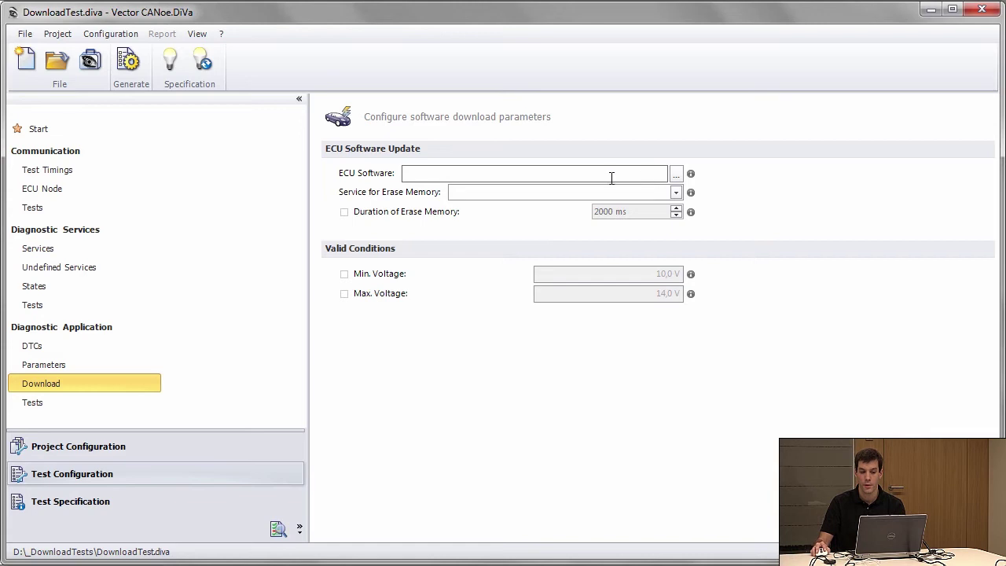
# Load D:\_DownloadTests\Demo.vflashpack as the download tests' ECU Software.
pyautogui.click(676, 174)
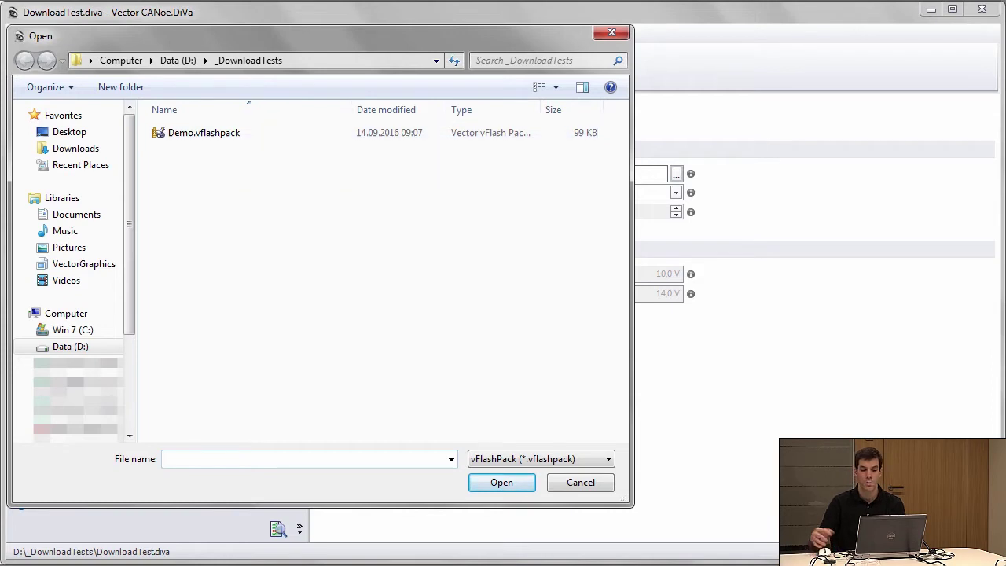
pyautogui.click(222, 138)
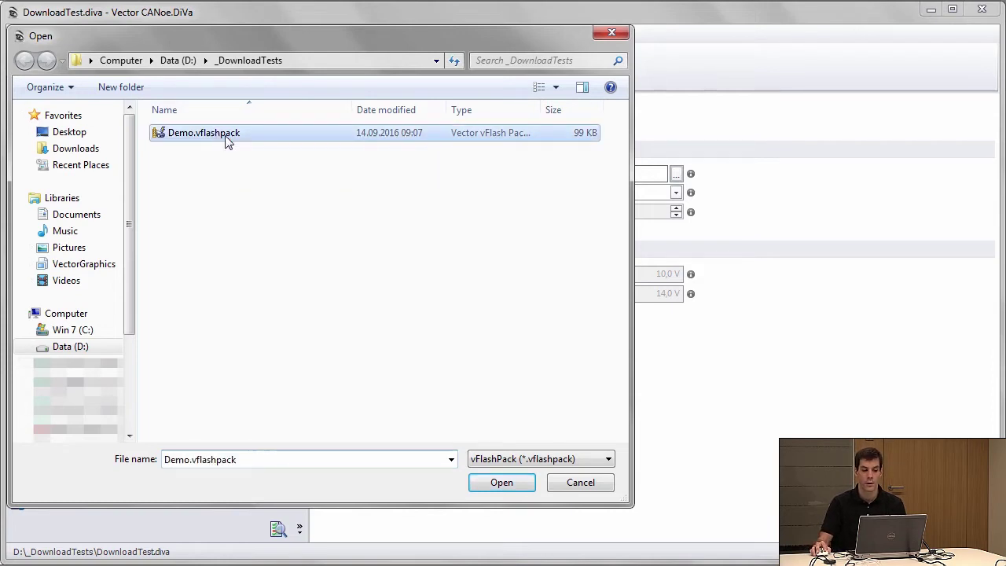
pyautogui.click(528, 482)
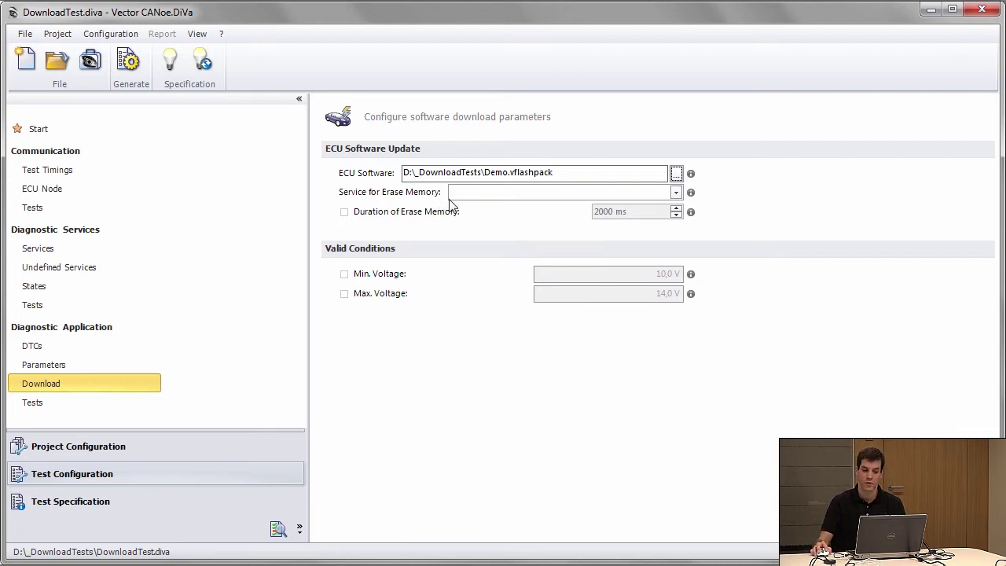
pyautogui.click(675, 191)
# Use Erase Memory Start-ValidRequest with 2000 ms erase duration, and enable the 10,0 V and 14,0 V voltage limits.
pyautogui.click(618, 244)
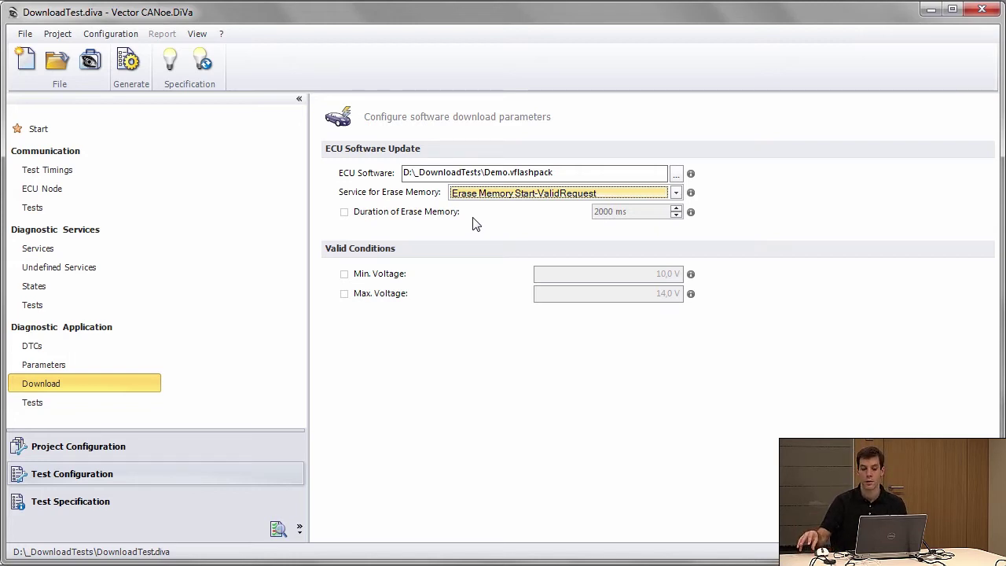
pyautogui.click(362, 213)
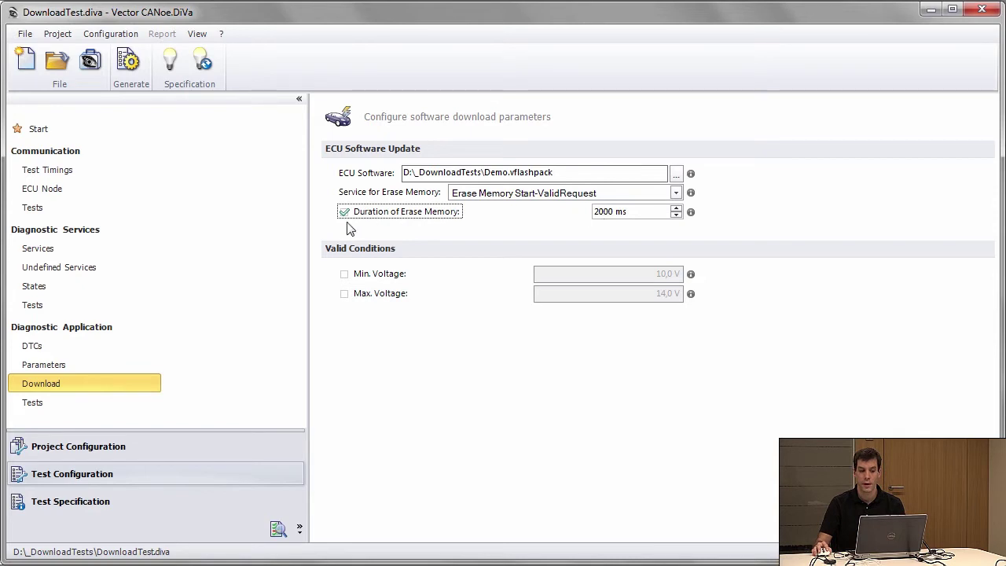
pyautogui.click(598, 211)
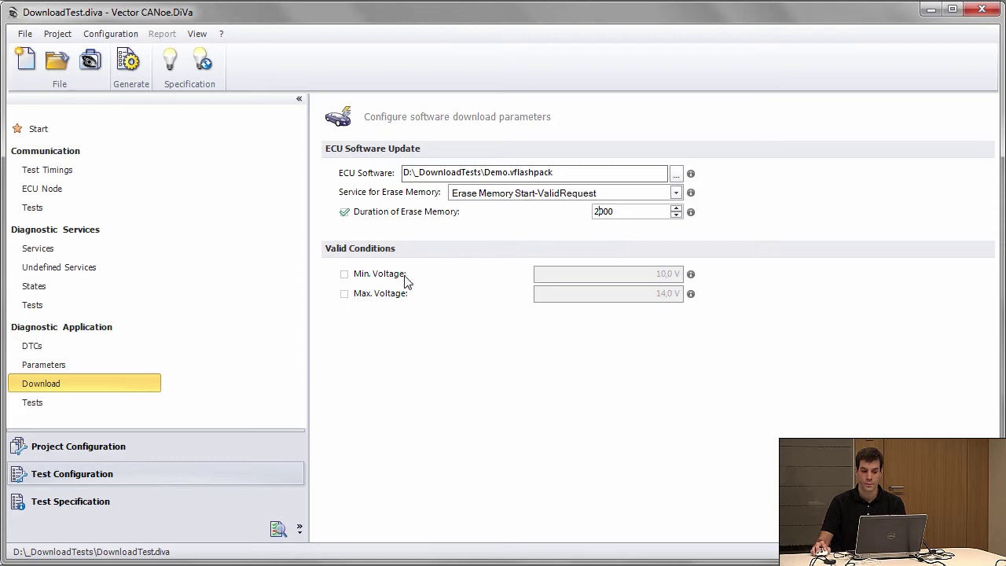
pyautogui.click(348, 275)
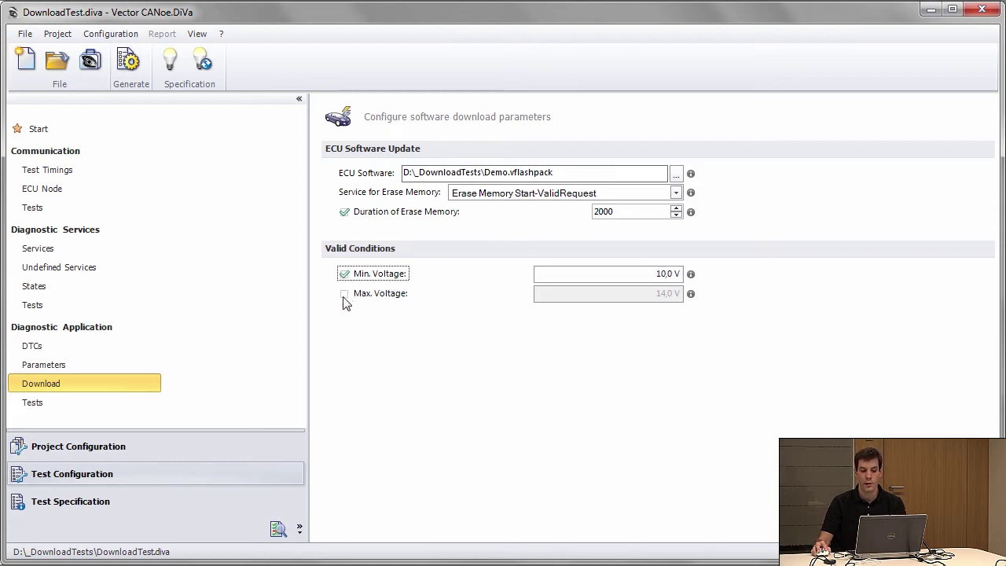
pyautogui.click(344, 295)
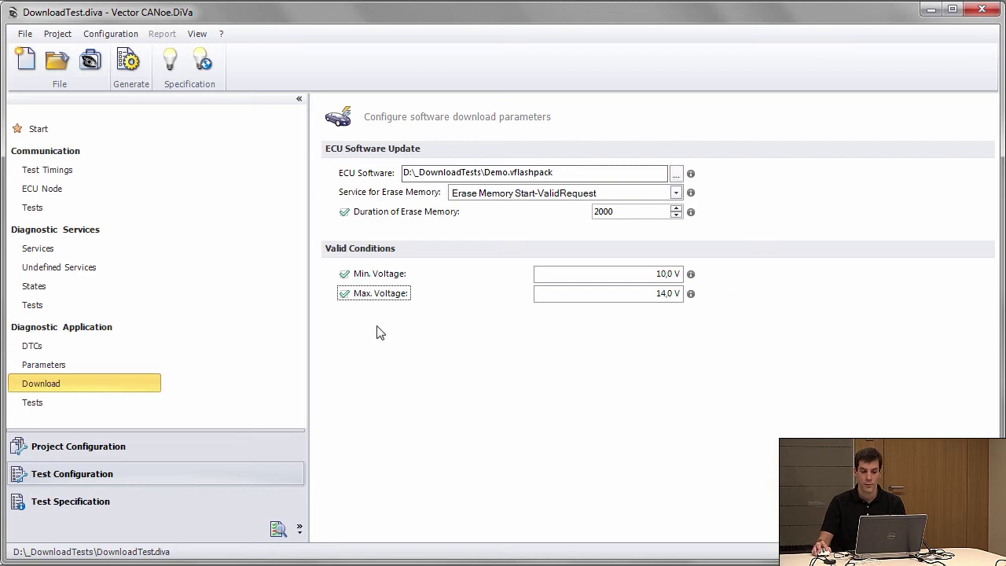
pyautogui.click(68, 403)
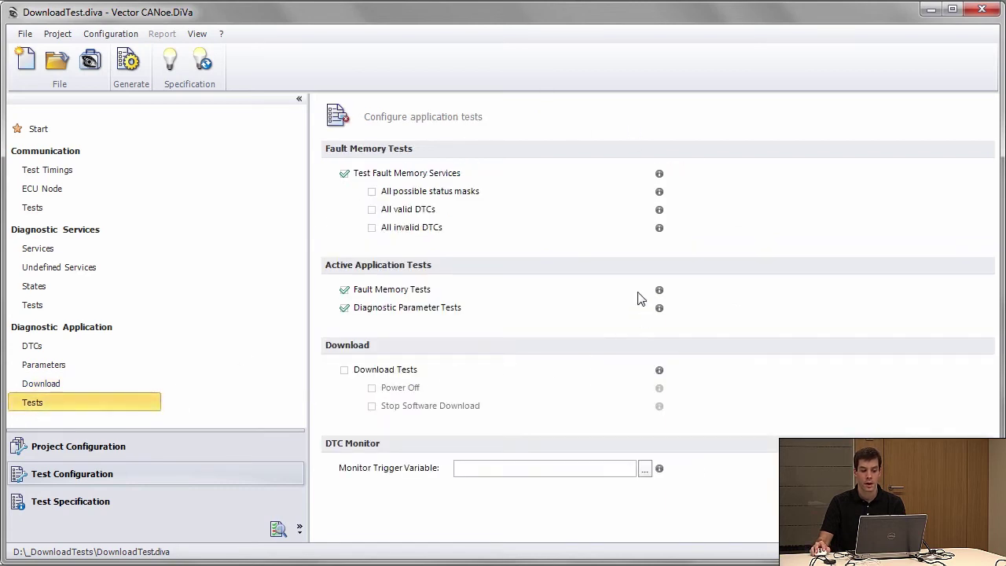
# Enable Download Tests with Power Off and Stop Software Download, then generate the 149-test module.
pyautogui.click(352, 374)
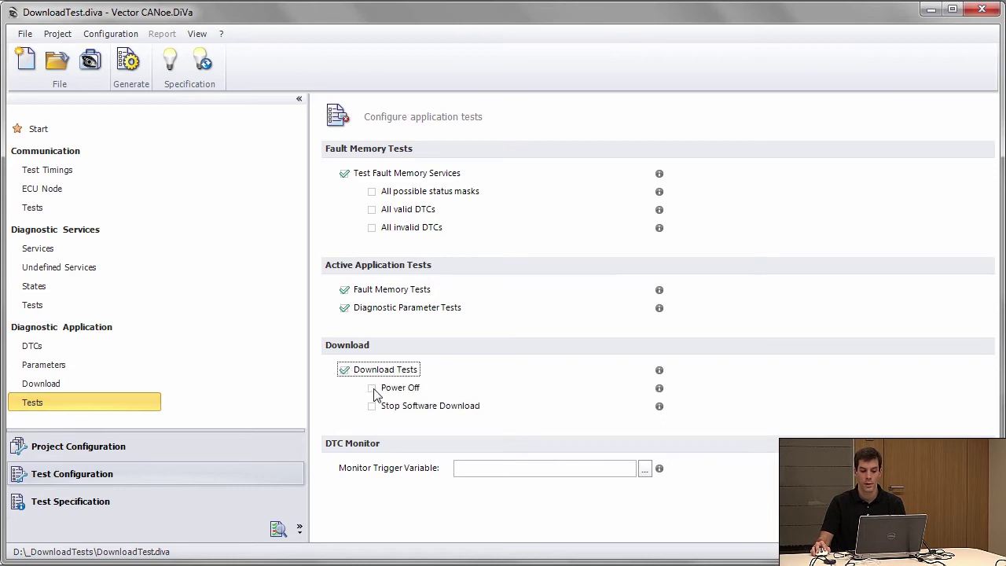
pyautogui.click(381, 395)
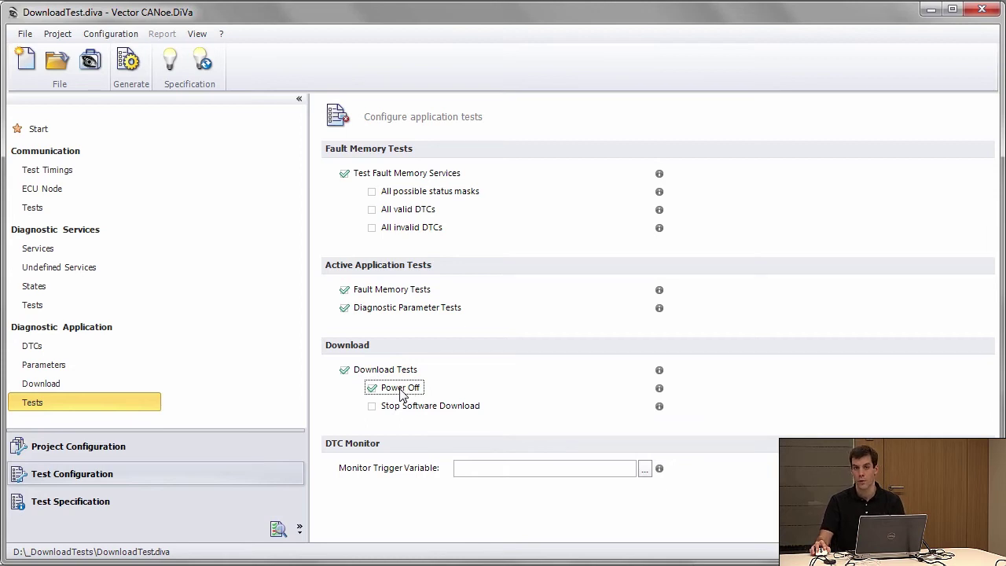
pyautogui.moveTo(402, 396)
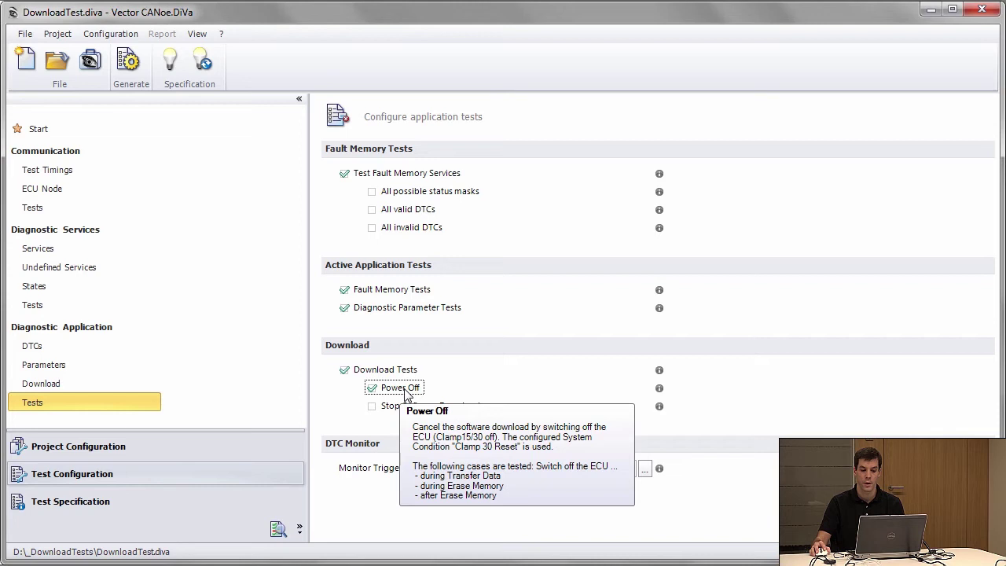
pyautogui.click(387, 407)
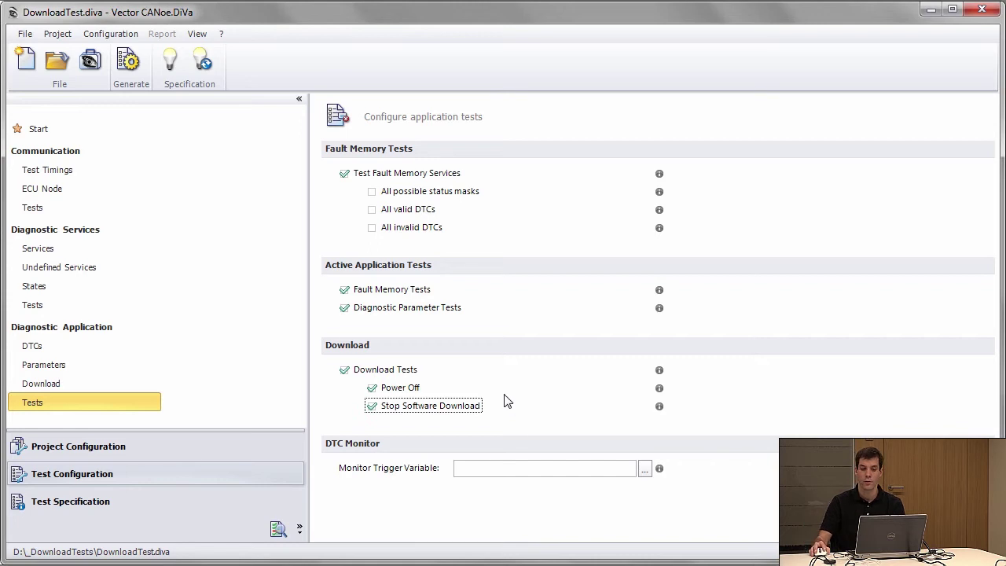
pyautogui.click(138, 69)
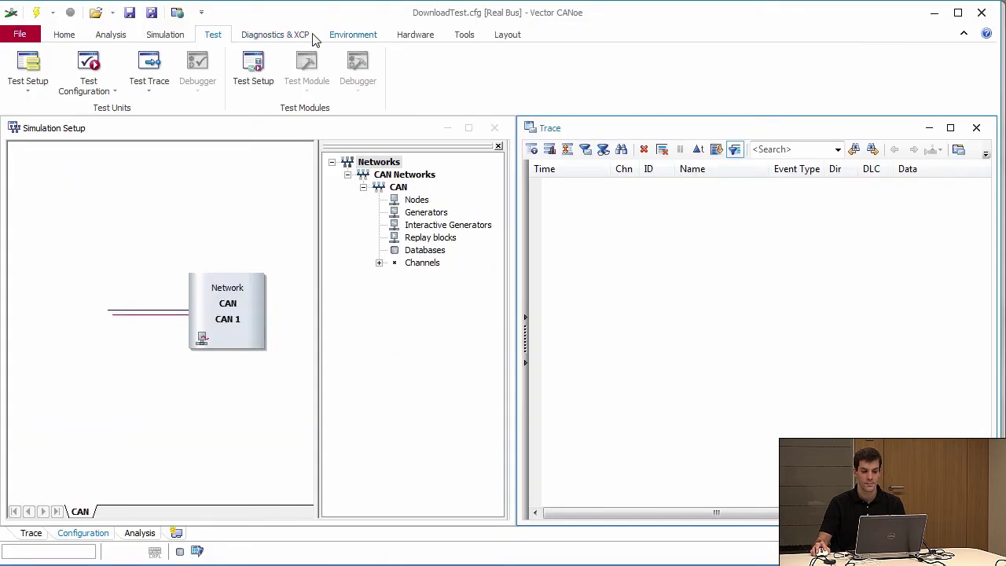
# Import the DownloadTest.diva project into DownloadTest.cfg with Import DiVa Project.
pyautogui.click(295, 35)
pyautogui.click(446, 79)
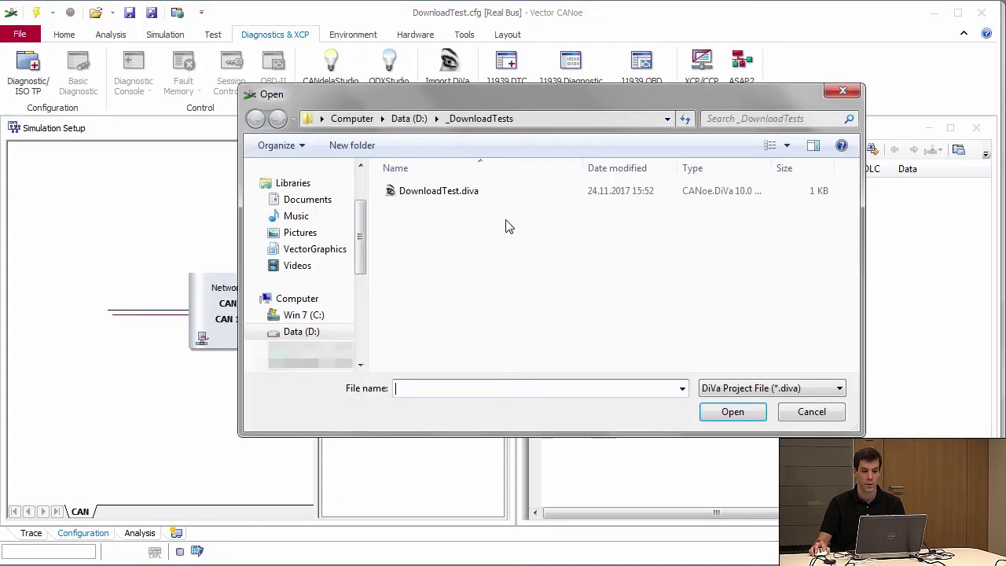
pyautogui.click(446, 192)
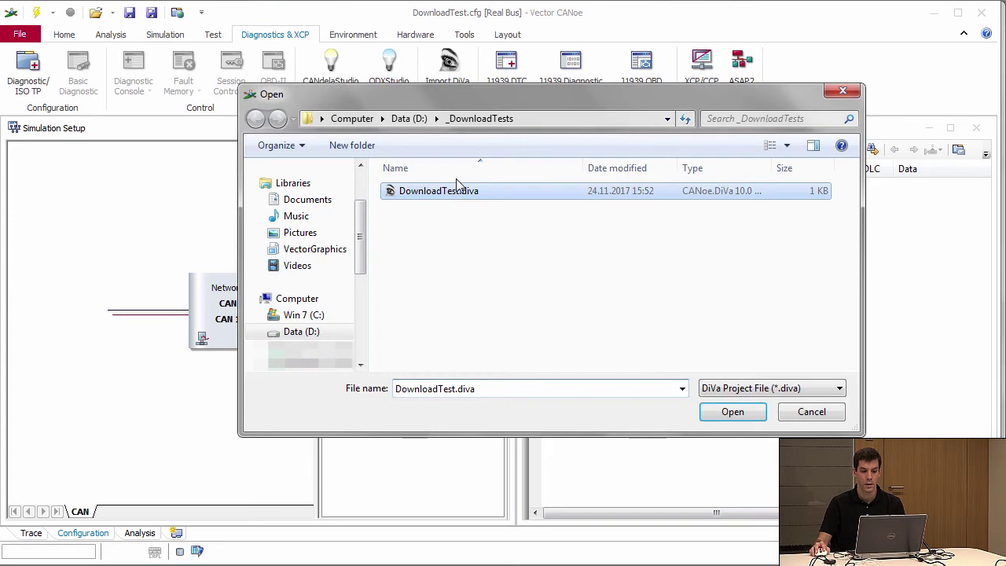
pyautogui.click(730, 413)
pyautogui.click(559, 400)
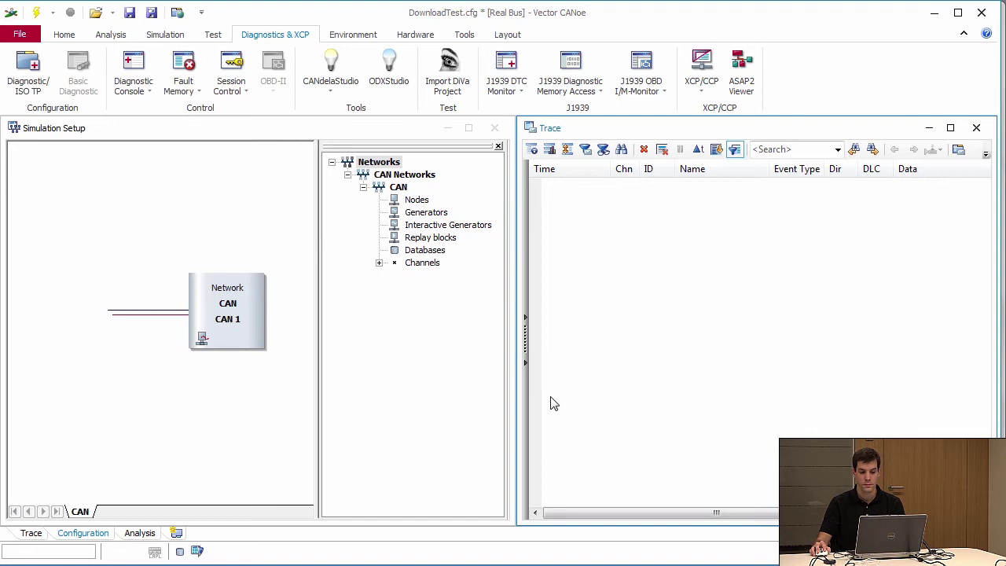
# Open the DownloadTest test module from Test Setup and enlarge its window.
pyautogui.click(209, 35)
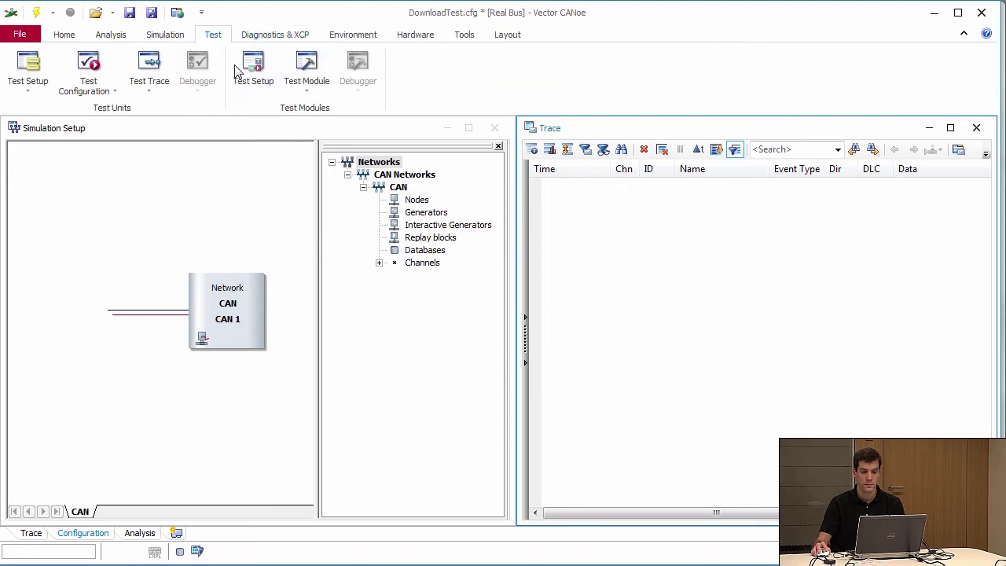
pyautogui.click(259, 88)
pyautogui.click(305, 246)
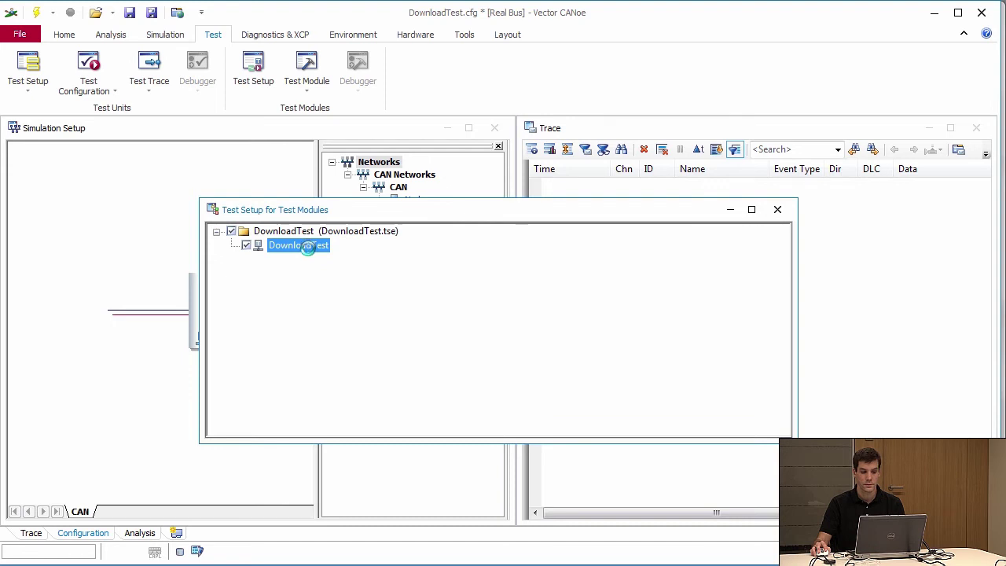
pyautogui.moveTo(339, 350); pyautogui.dragTo(231, 154)
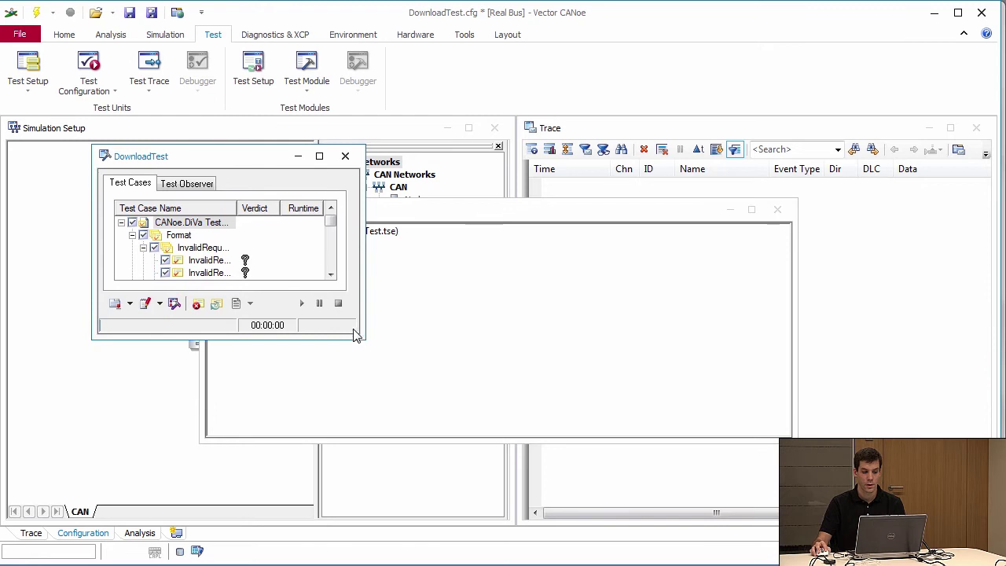
pyautogui.moveTo(358, 336); pyautogui.dragTo(759, 518)
# Deselect all test cases, collapse the other groups, and leave the Download group's tests listed unchecked.
pyautogui.click(132, 222)
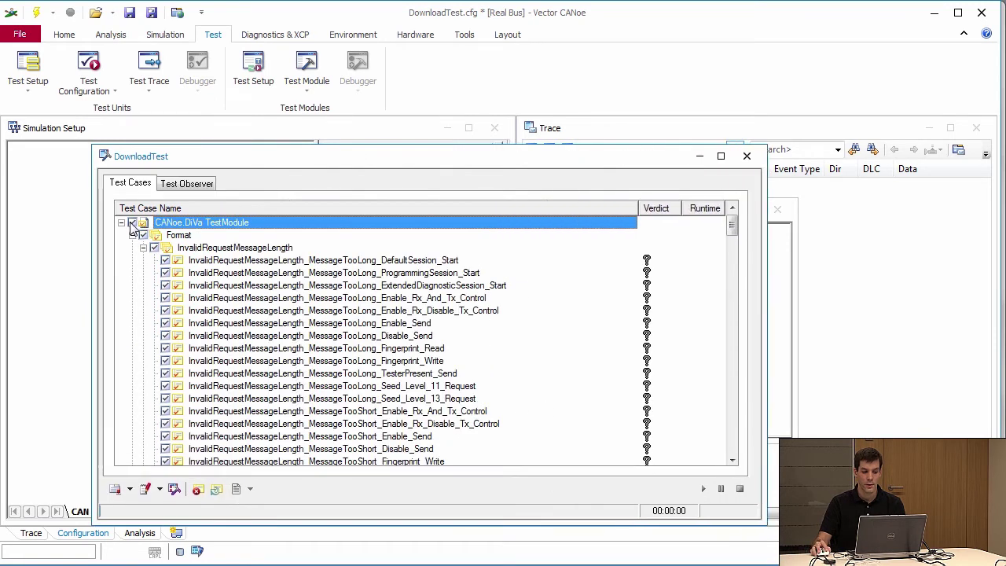
pyautogui.click(132, 235)
pyautogui.click(132, 248)
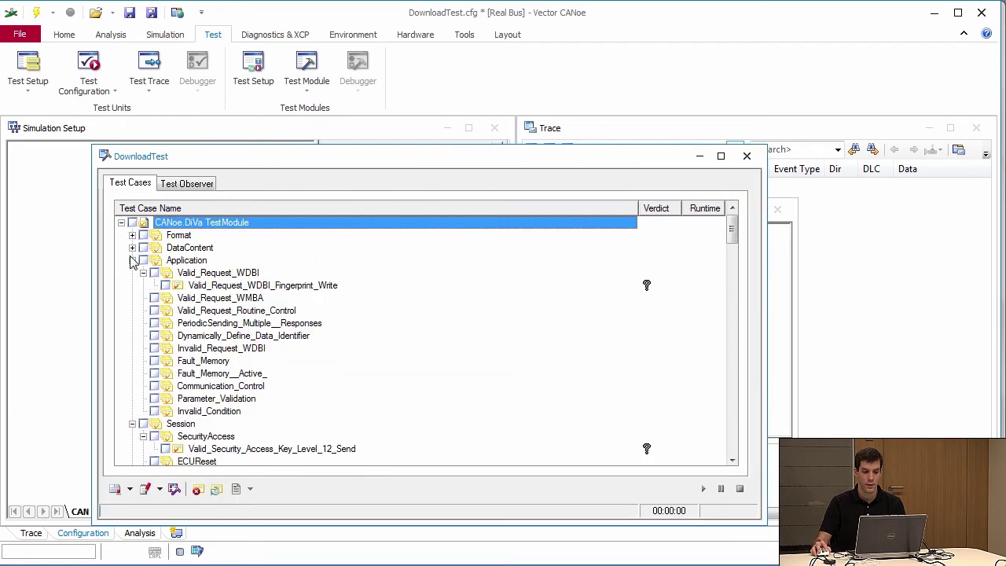
pyautogui.click(132, 260)
pyautogui.click(132, 273)
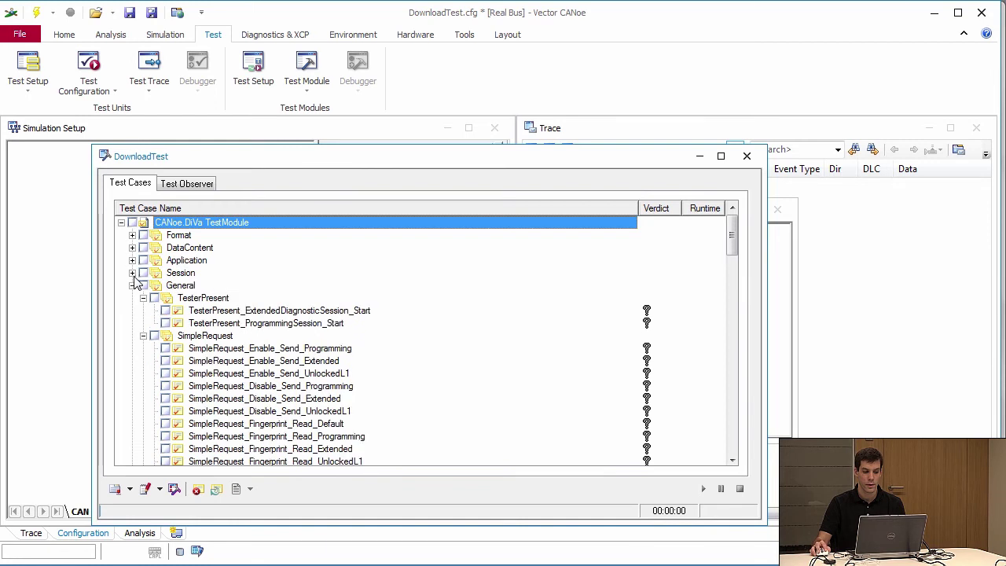
pyautogui.click(132, 286)
pyautogui.click(132, 298)
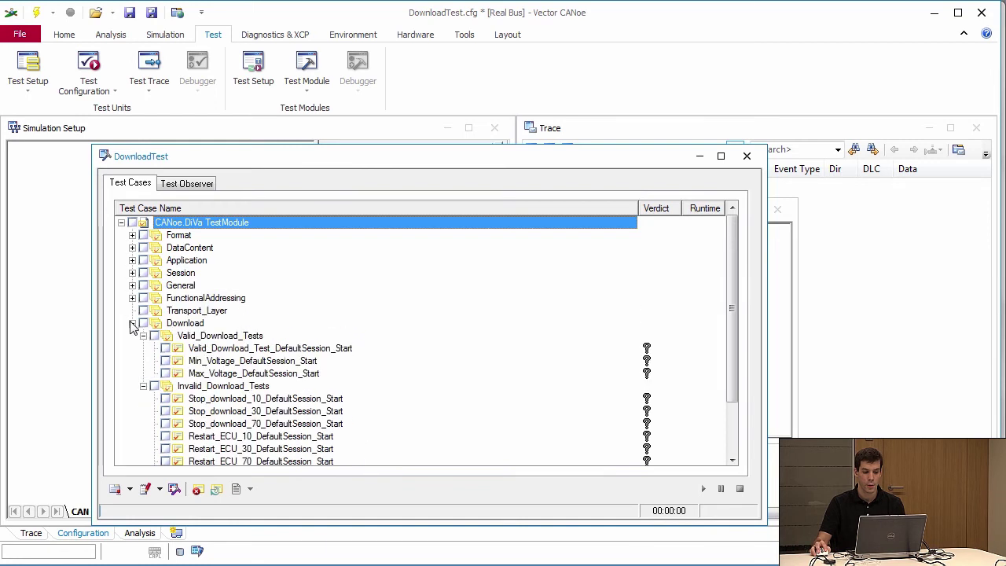
pyautogui.click(145, 323)
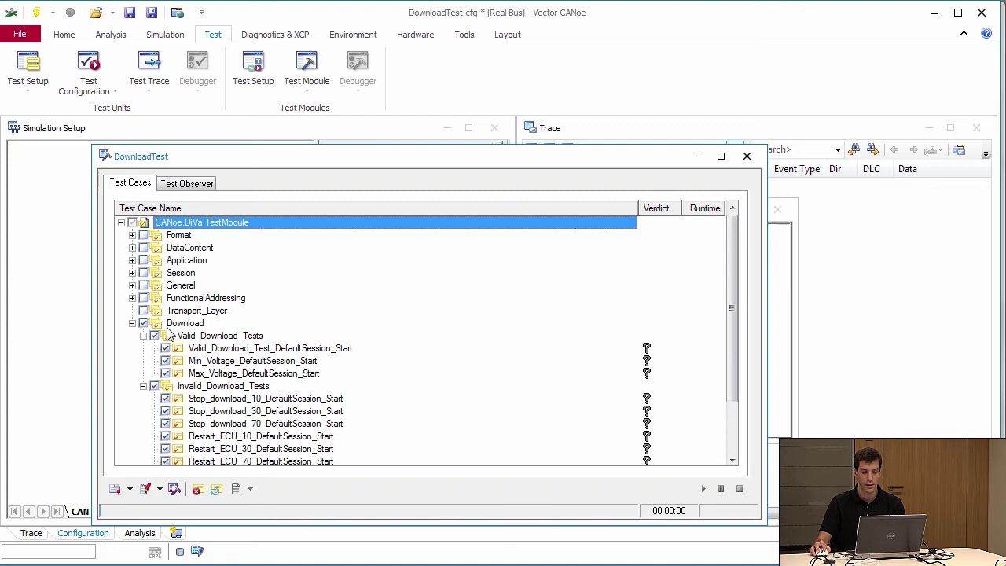
pyautogui.scroll(-1, 169, 338)
pyautogui.scroll(-1, 169, 338)
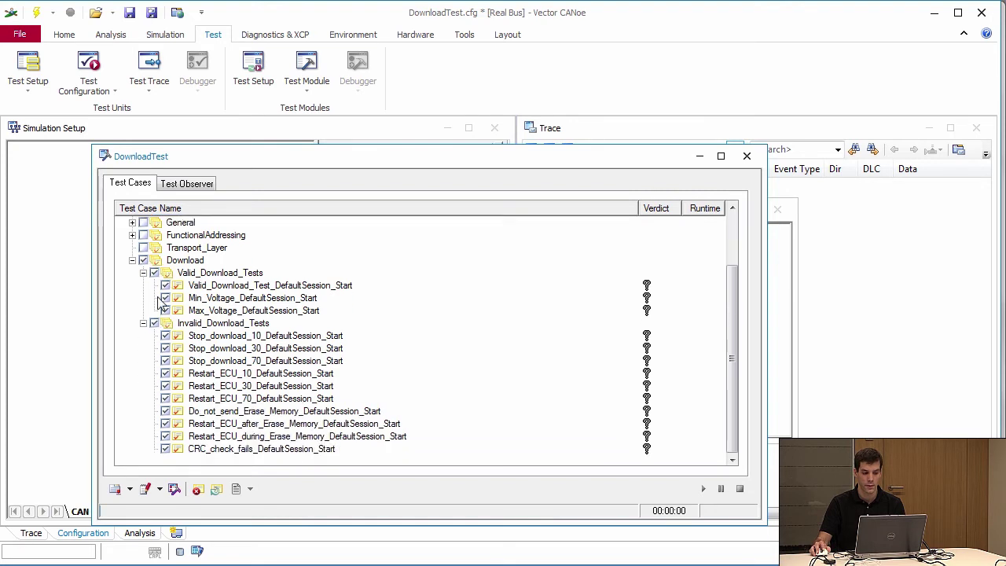
pyautogui.click(145, 261)
# Check Valid_Download_Test_DefaultSession_Start as the only test case to execute.
pyautogui.click(165, 285)
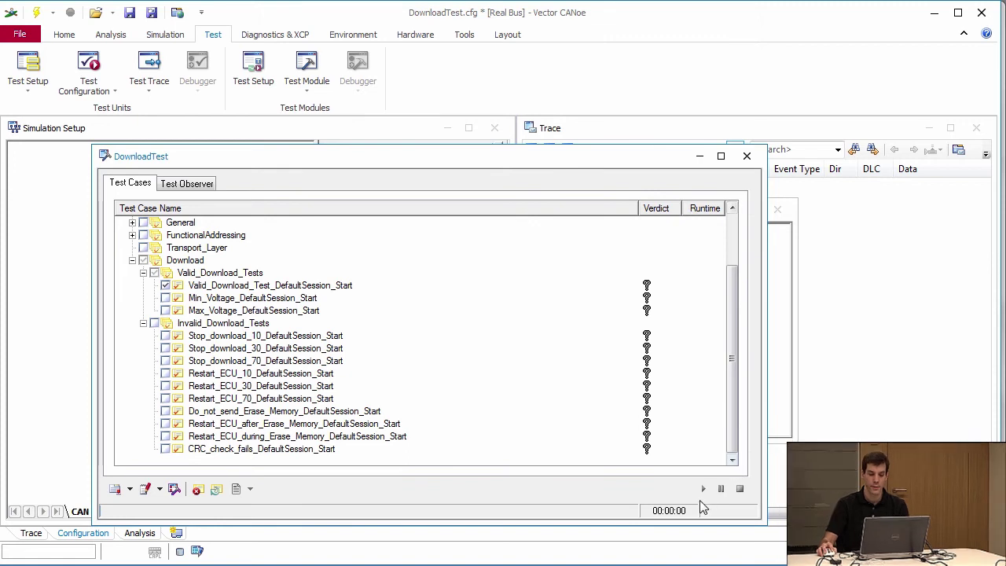
# Start the measurement, run the valid download test until Passed, then stop the measurement.
pyautogui.click(40, 12)
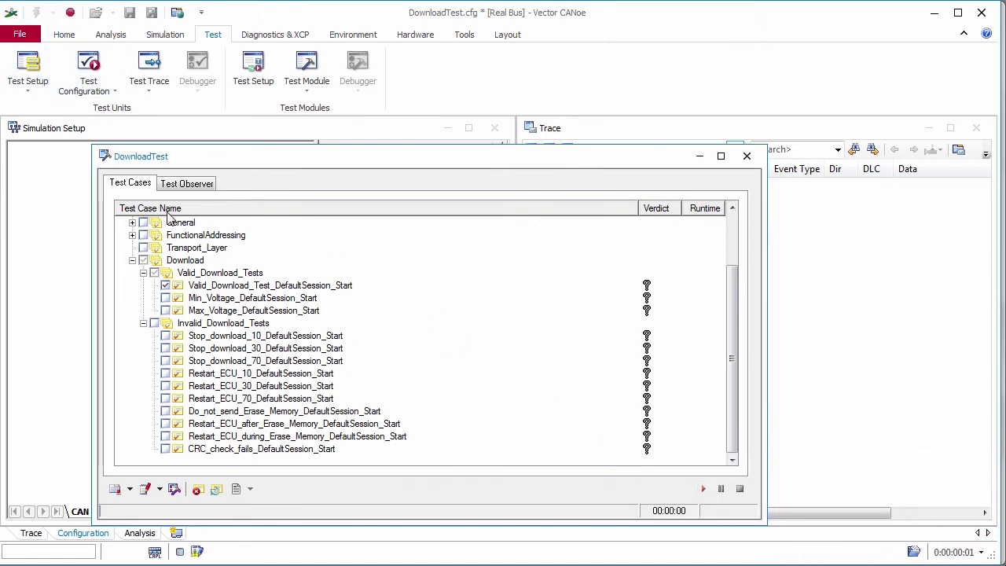
pyautogui.click(702, 490)
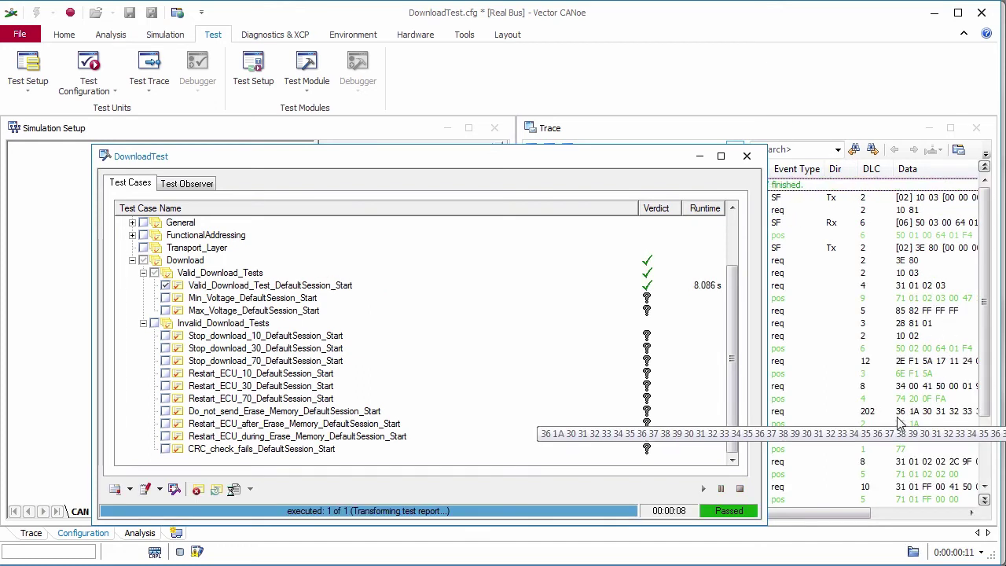
pyautogui.click(69, 13)
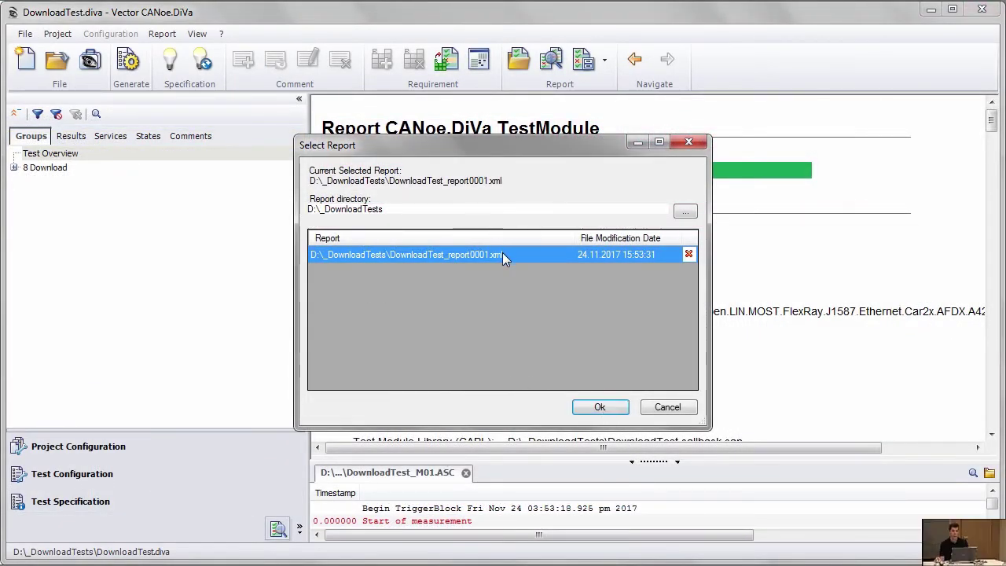
# Open DownloadTest_report0001.xml, show test case 8.1.1, and expand 'Execute valid flash sequence'.
pyautogui.click(596, 407)
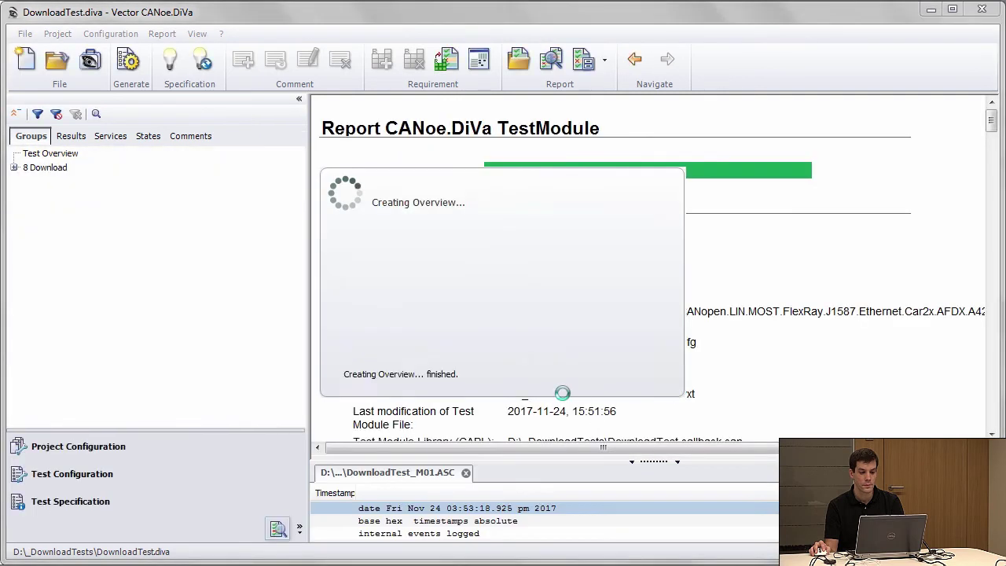
pyautogui.click(15, 169)
pyautogui.click(30, 181)
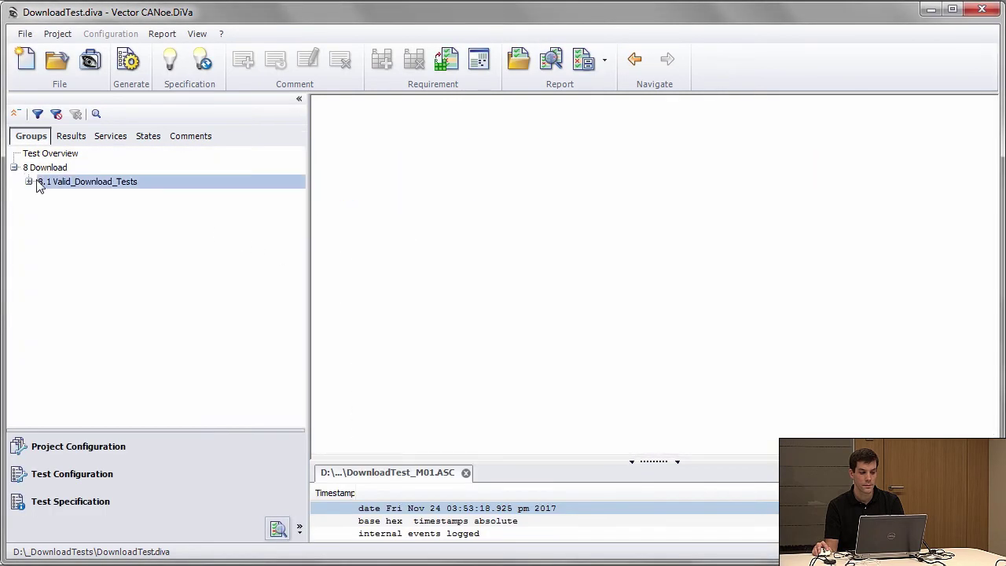
pyautogui.click(77, 196)
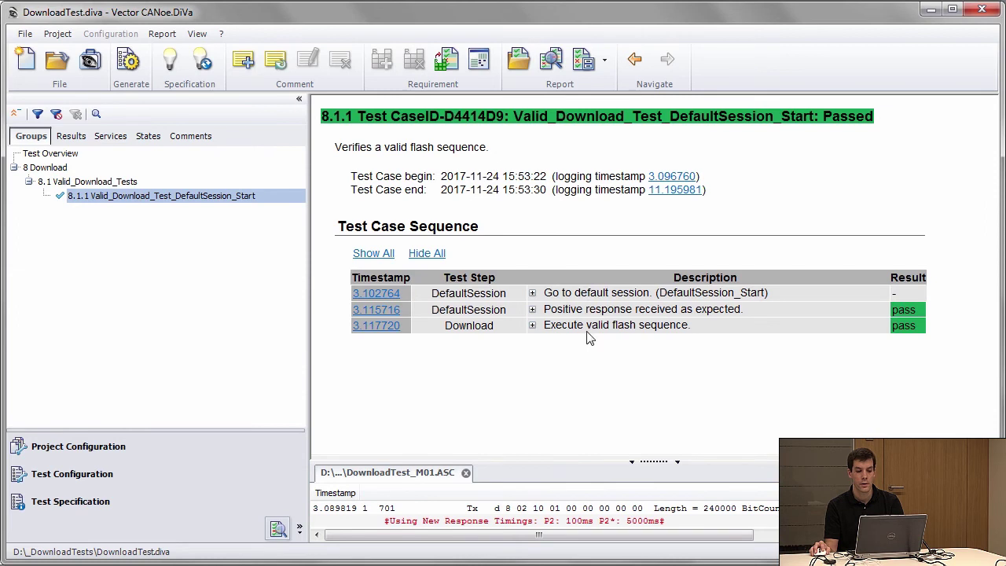
pyautogui.click(532, 325)
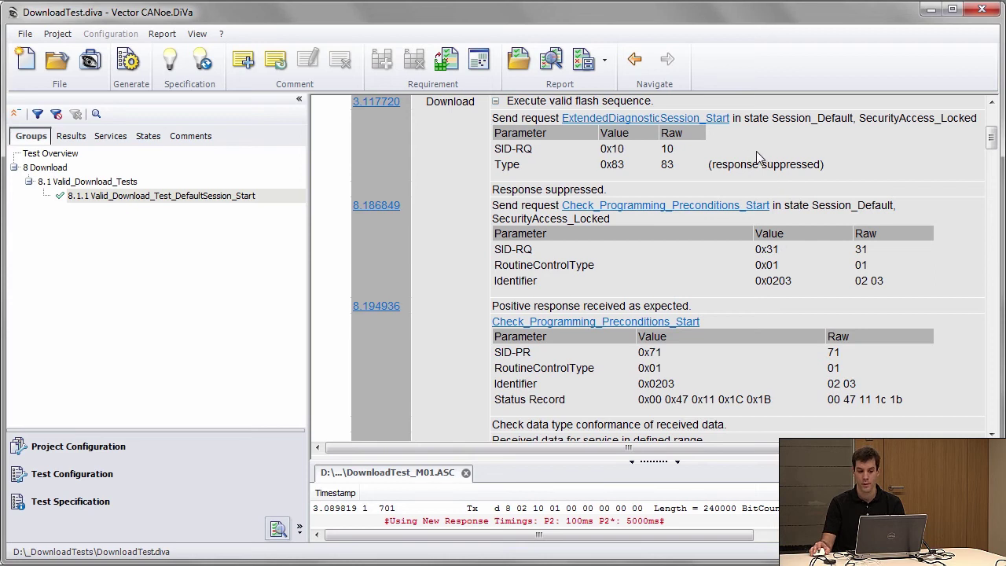
# Scroll through the flash-sequence request and response details, marking the ProgrammingSession_Start request values.
pyautogui.scroll(1, 727, 178)
pyautogui.scroll(-2, 770, 197)
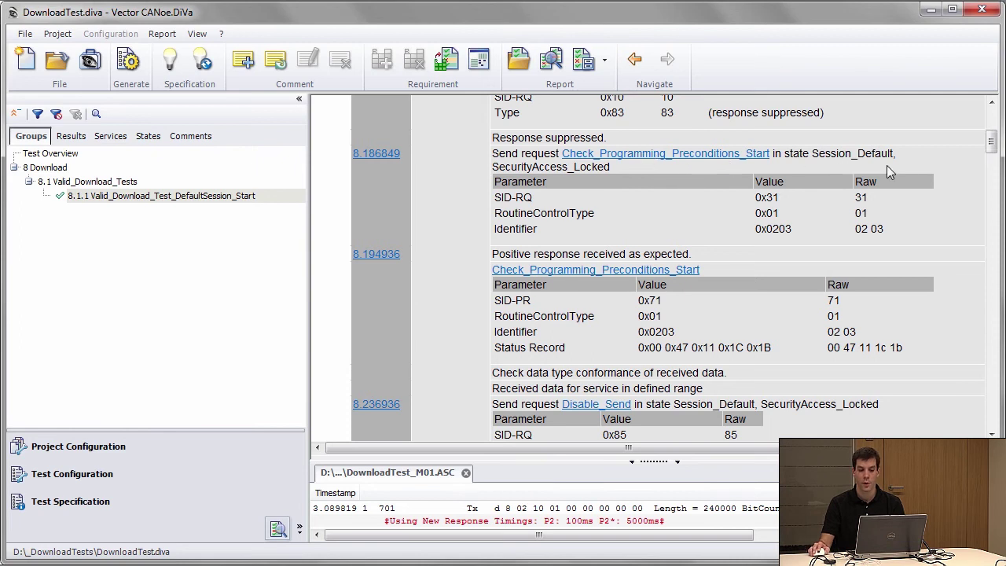
pyautogui.scroll(-3, 898, 166)
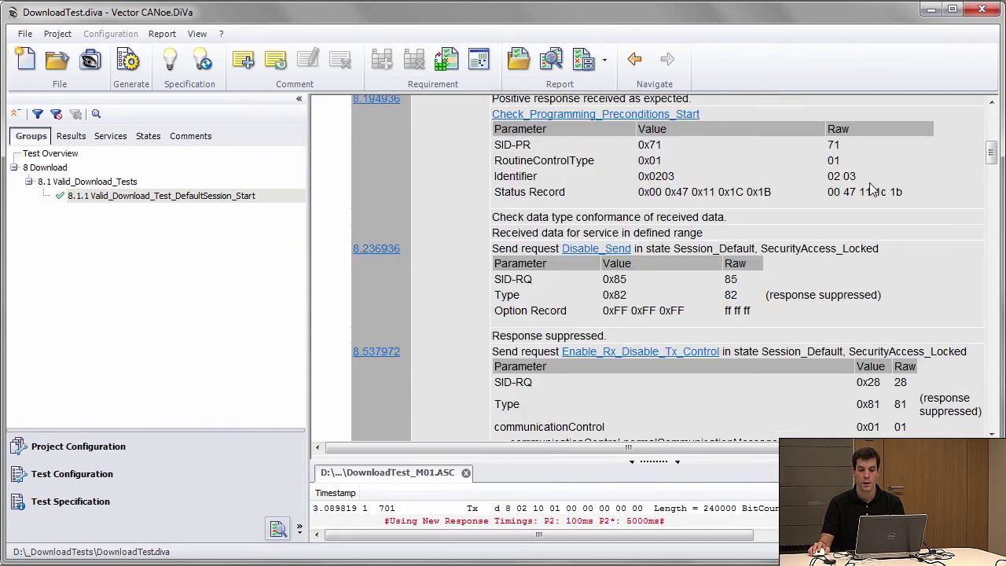
pyautogui.scroll(-2, 876, 196)
pyautogui.scroll(-4, 883, 185)
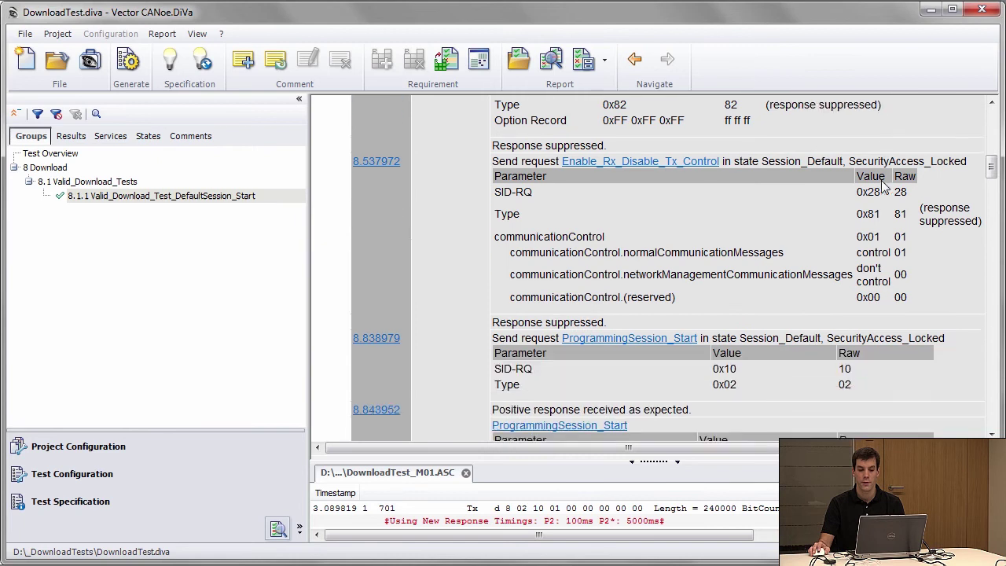
pyautogui.scroll(-4, 885, 184)
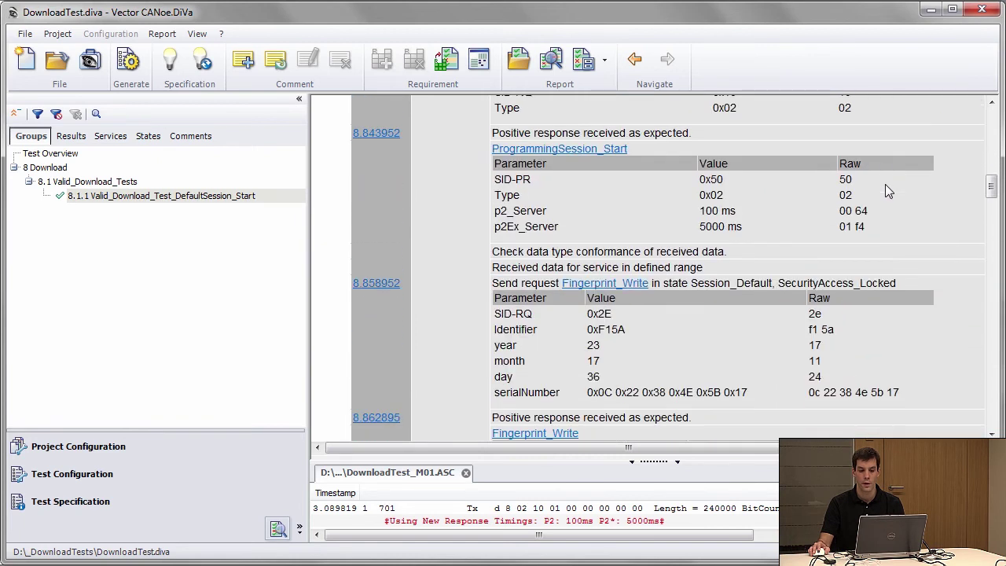
pyautogui.scroll(3, 884, 182)
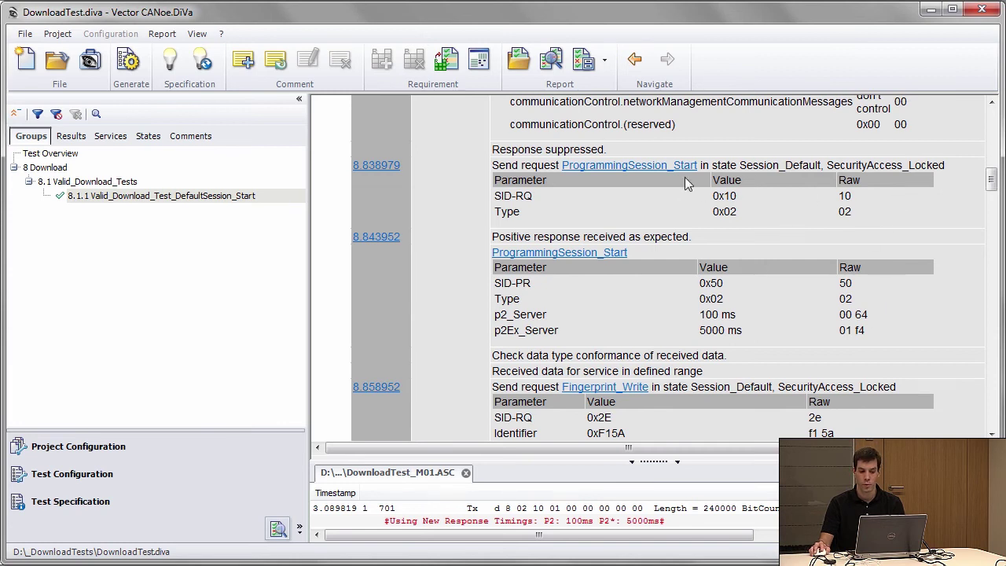
pyautogui.moveTo(865, 210); pyautogui.dragTo(495, 198)
pyautogui.scroll(-4, 793, 232)
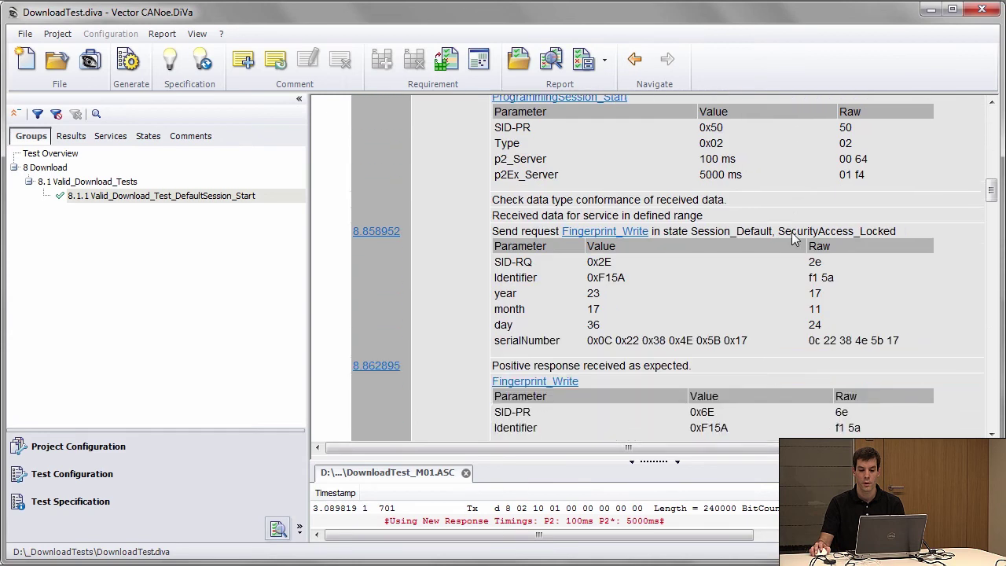
pyautogui.scroll(-3, 794, 236)
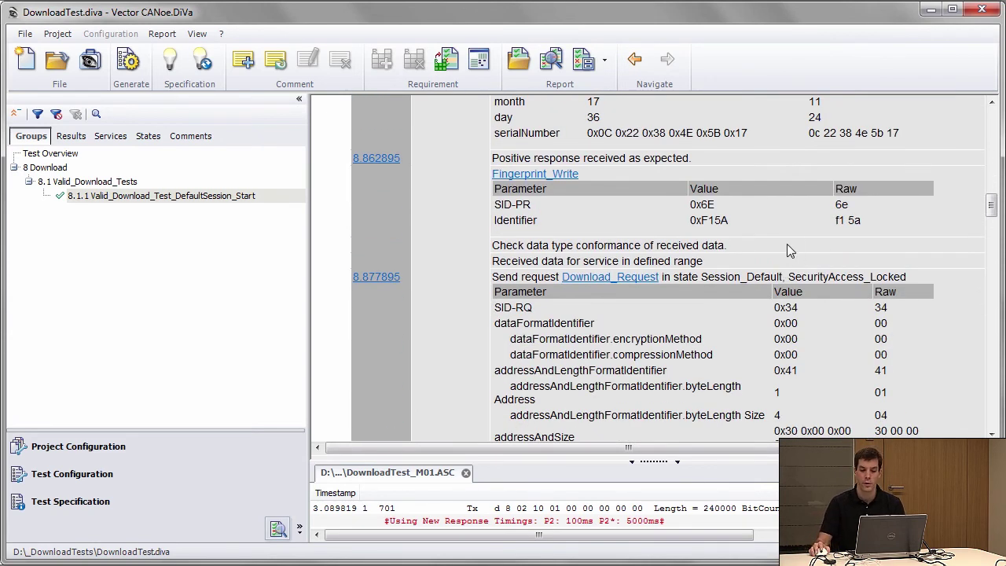
pyautogui.scroll(-3, 886, 322)
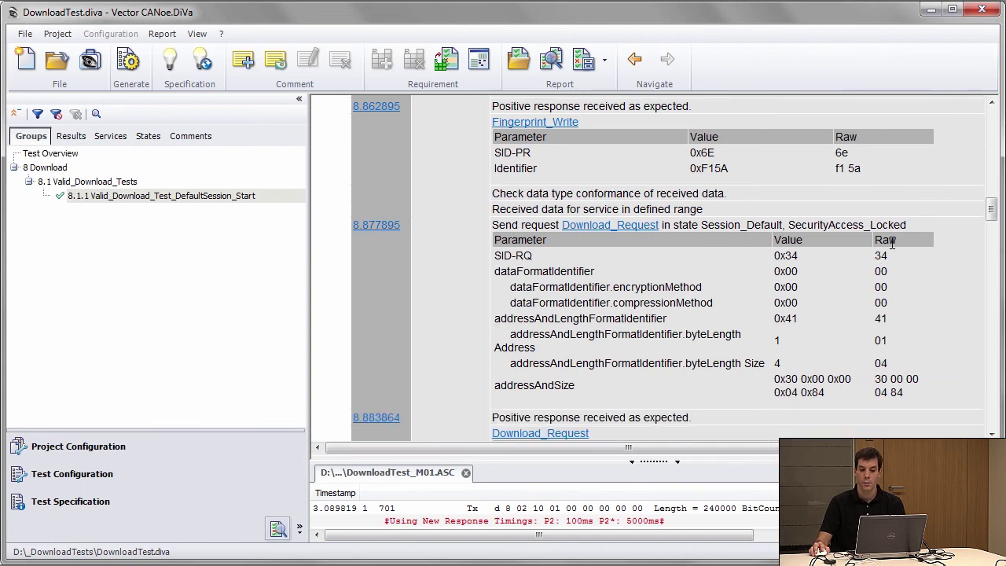
pyautogui.scroll(1, 886, 258)
pyautogui.scroll(-5, 880, 213)
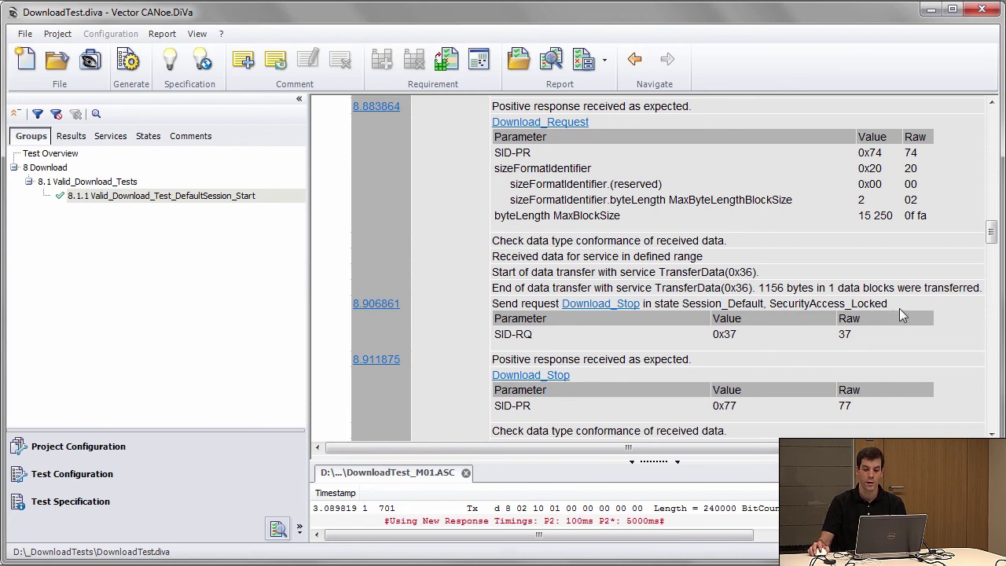
pyautogui.scroll(2, 897, 308)
pyautogui.scroll(10, 901, 315)
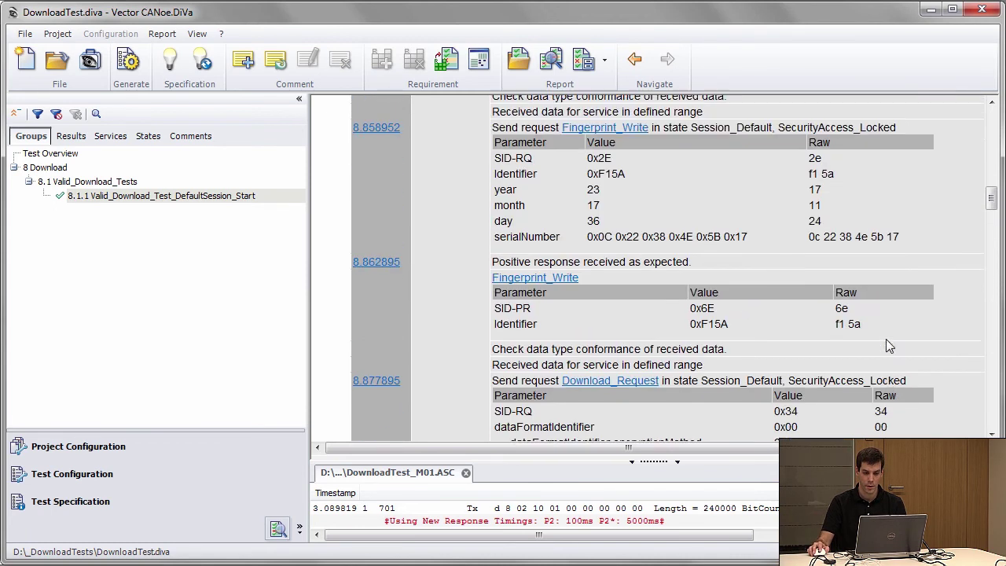
pyautogui.scroll(15, 878, 346)
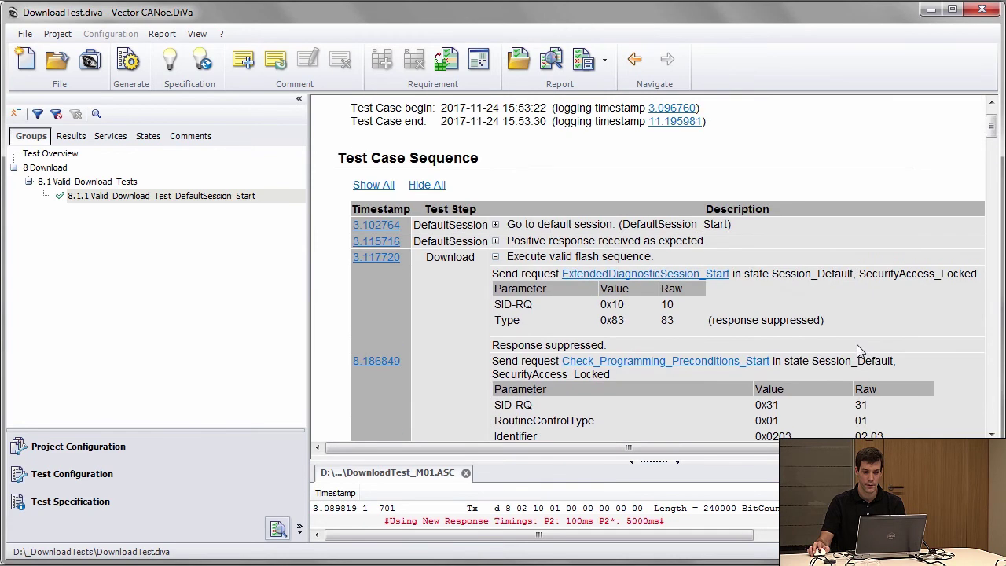